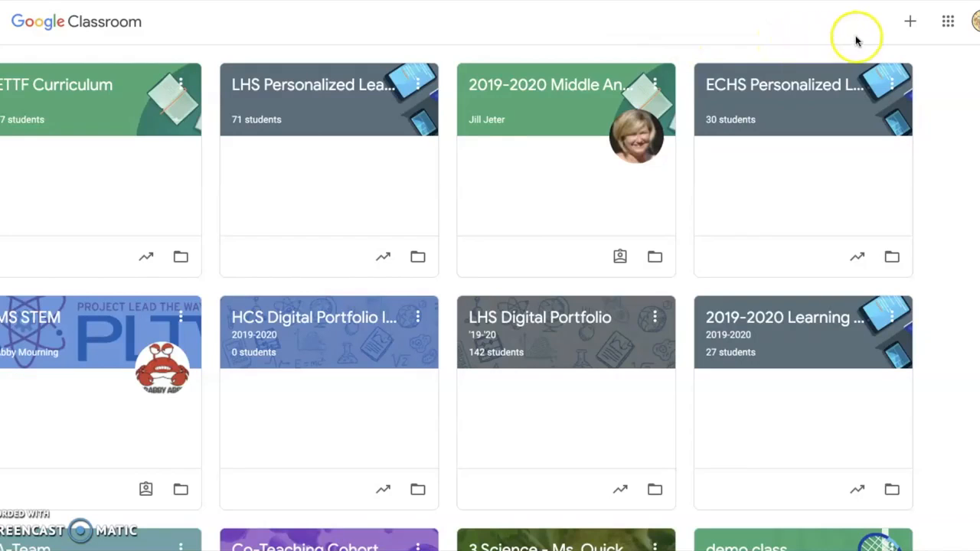
Create a new class named "eLearning Classroom", leaving section, subject and room blank
click(913, 23)
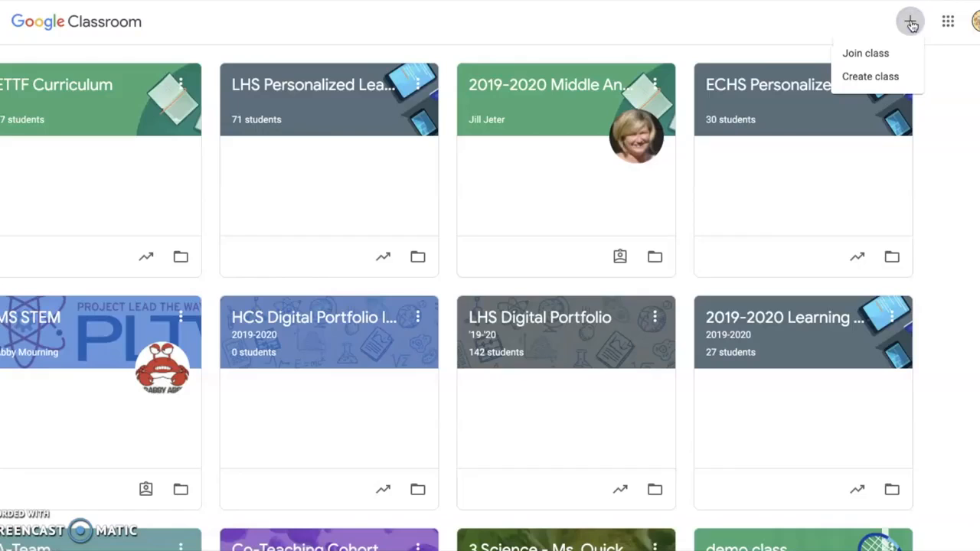
click(880, 77)
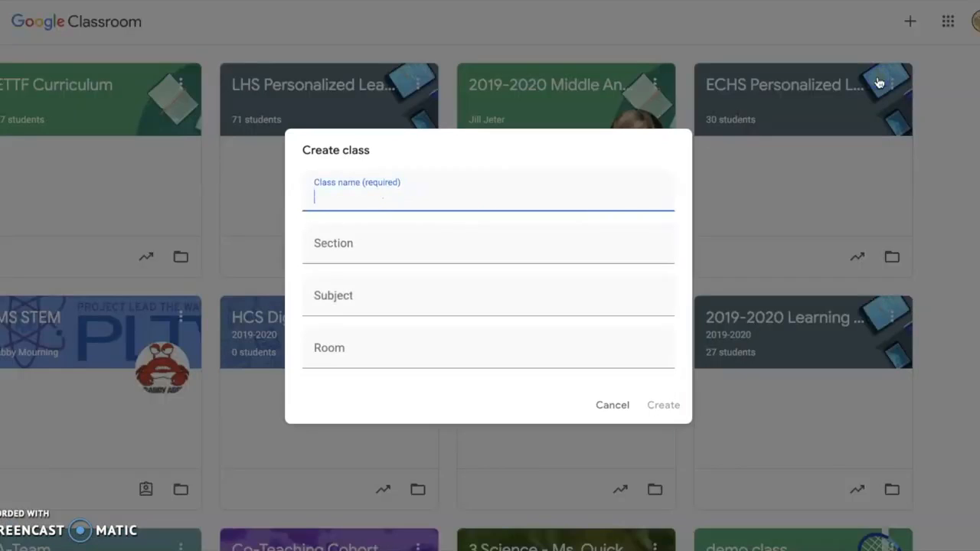
text(eLearning)
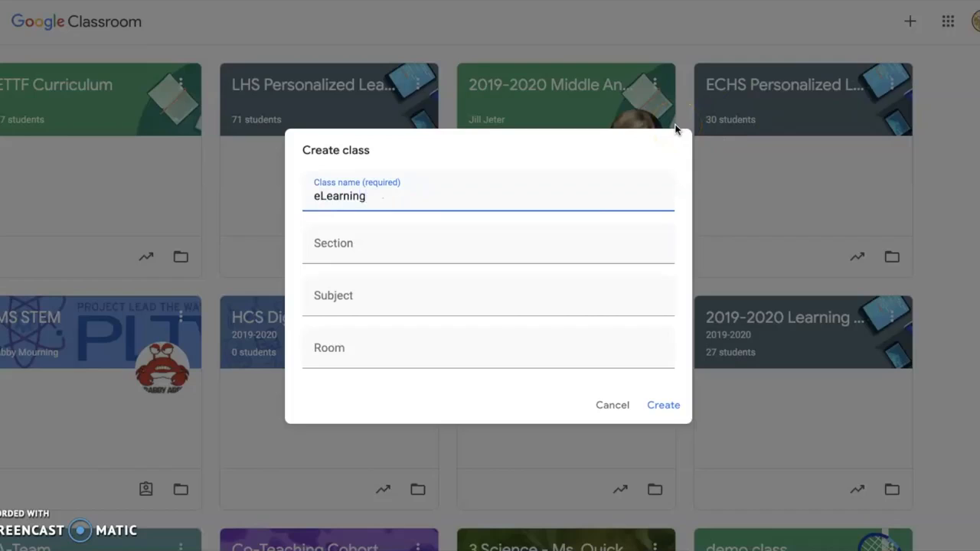
text( Classroom)
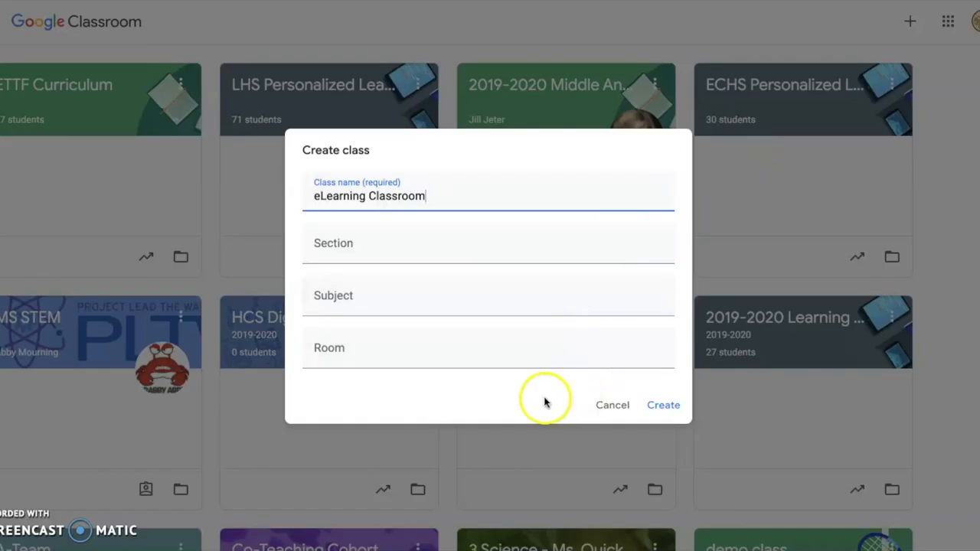
click(665, 408)
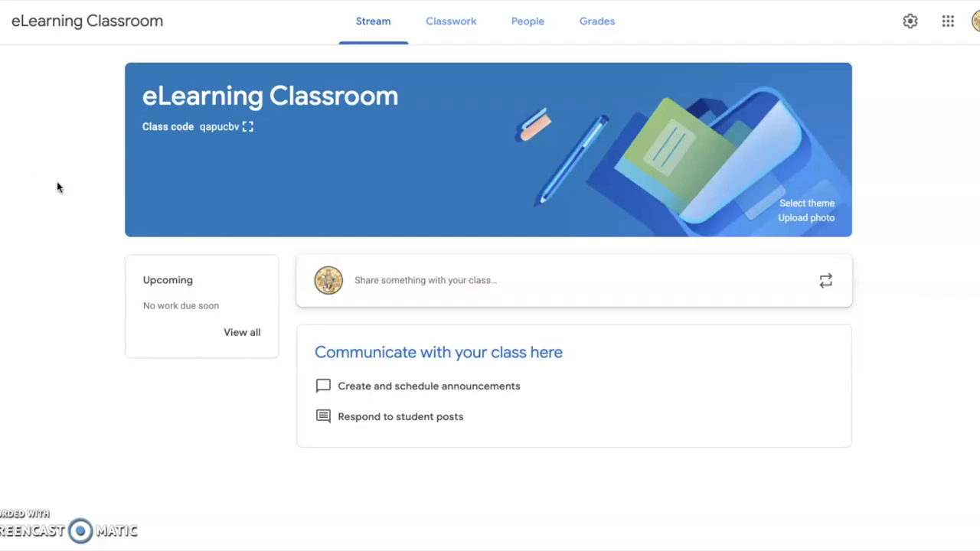
Display the class code enlarged and close the enlarged view again
click(247, 129)
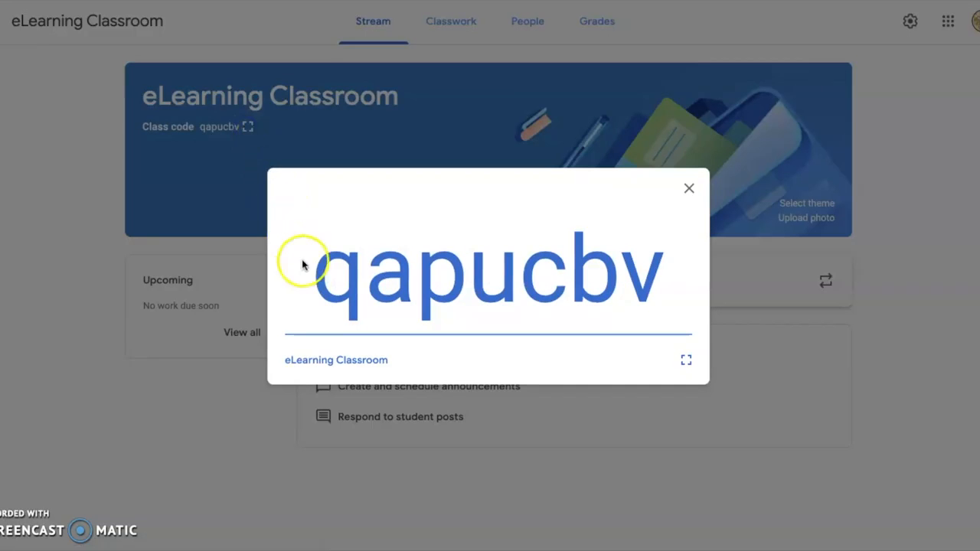
click(690, 189)
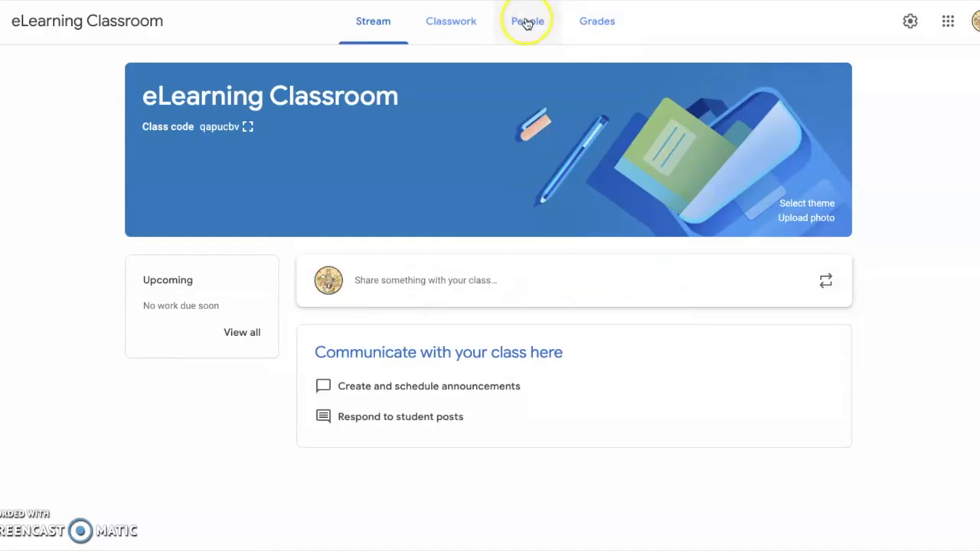
Look up students to invite by a partial name on the class's People page, without inviting anyone
click(527, 21)
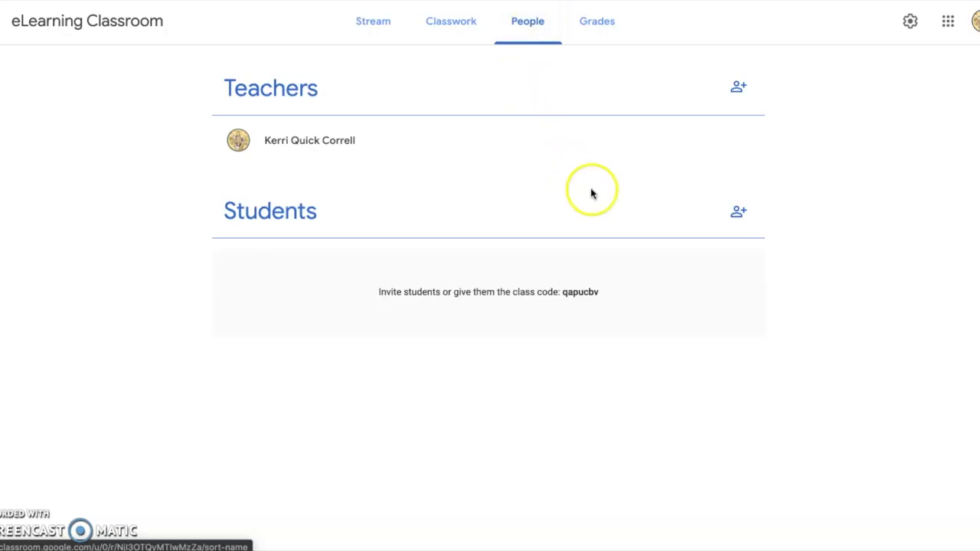
click(739, 216)
click(448, 168)
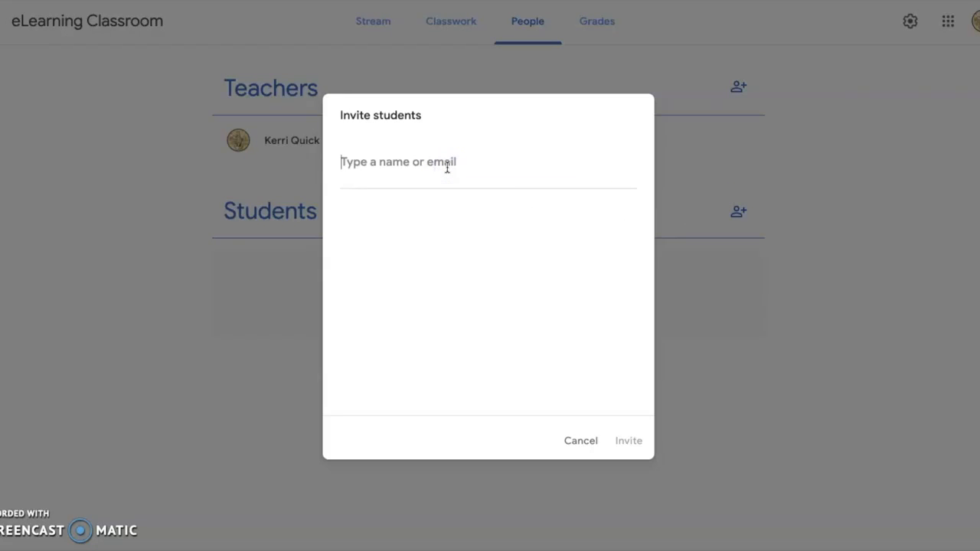
text(bo)
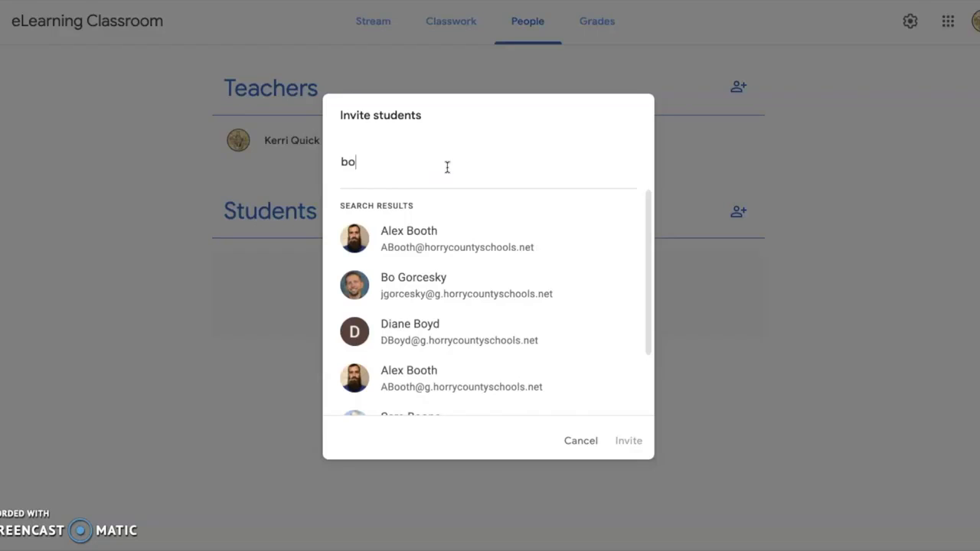
click(580, 440)
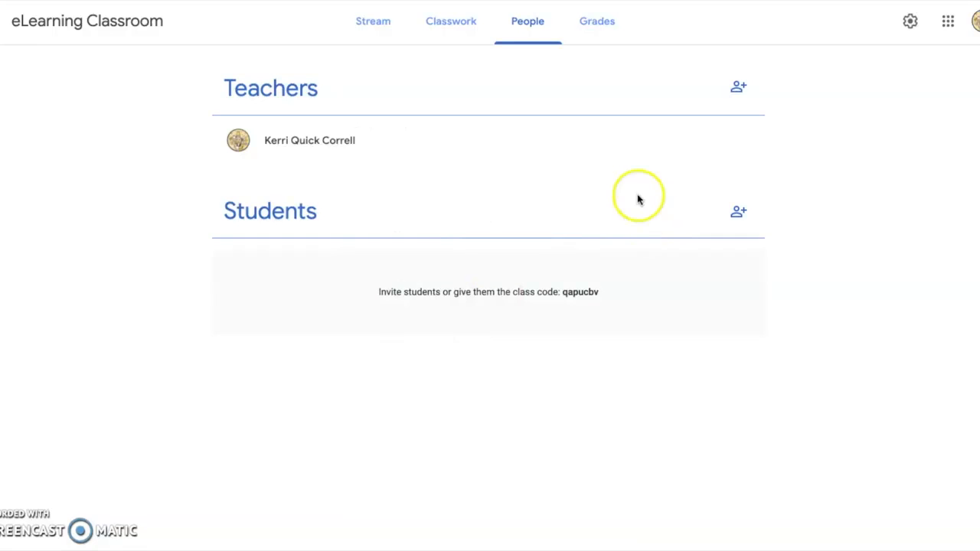
click(739, 91)
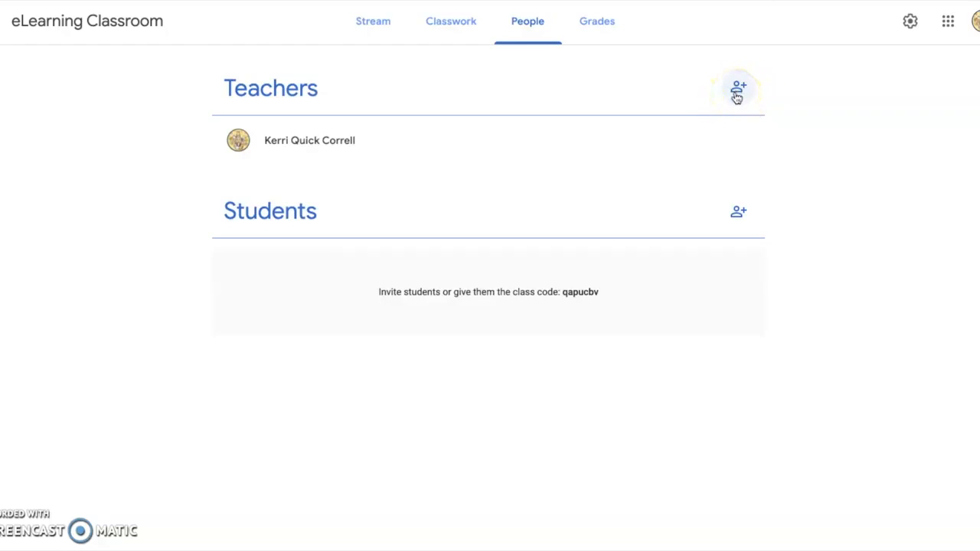
Look through the class's Stream and Grades pages
click(373, 30)
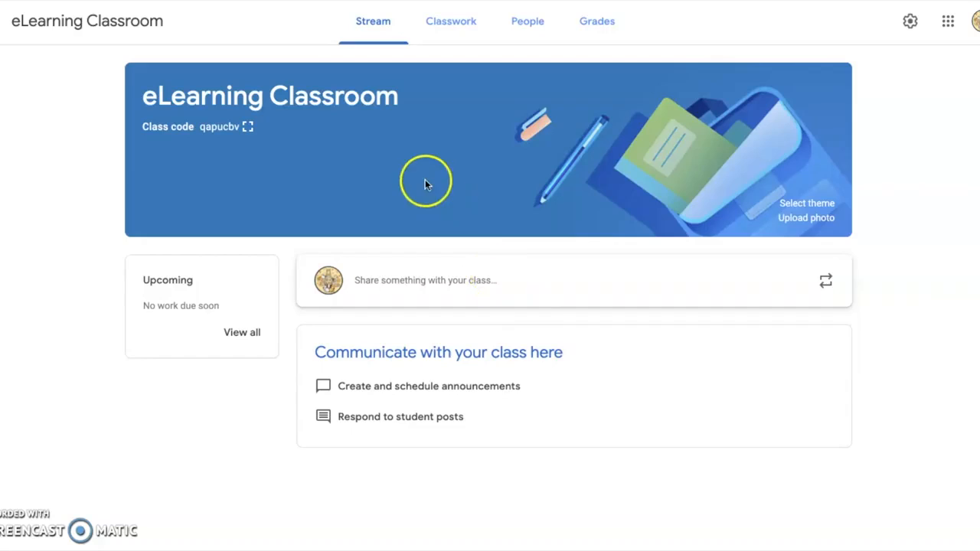
click(451, 36)
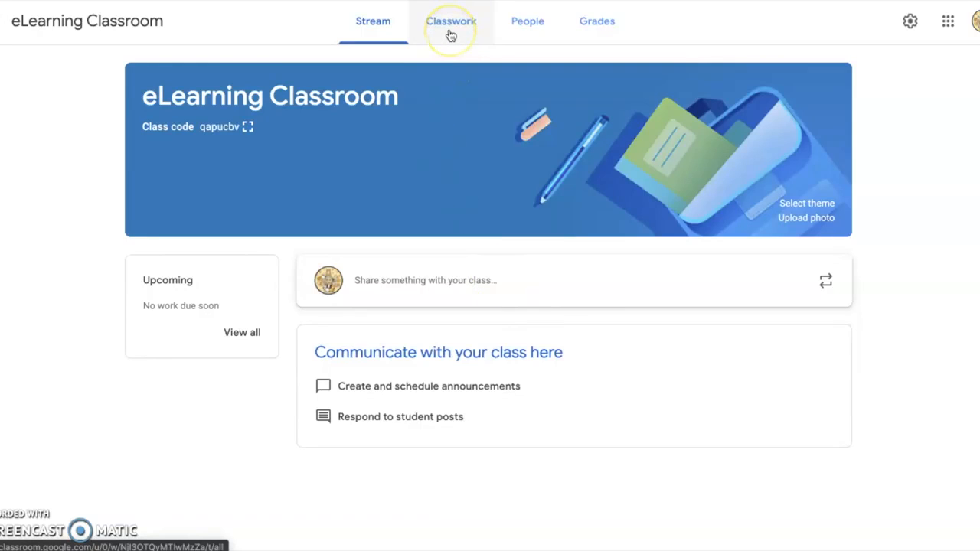
click(608, 28)
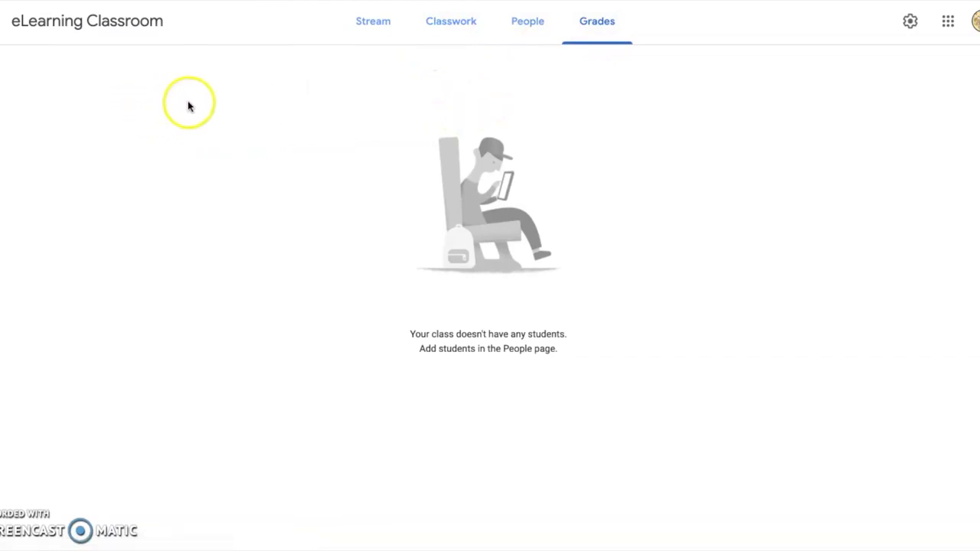
Create a classwork assignment titled "Assignment #1" with the instructions "Write a reflection on the following topic: The Importance of Creativity"
click(462, 36)
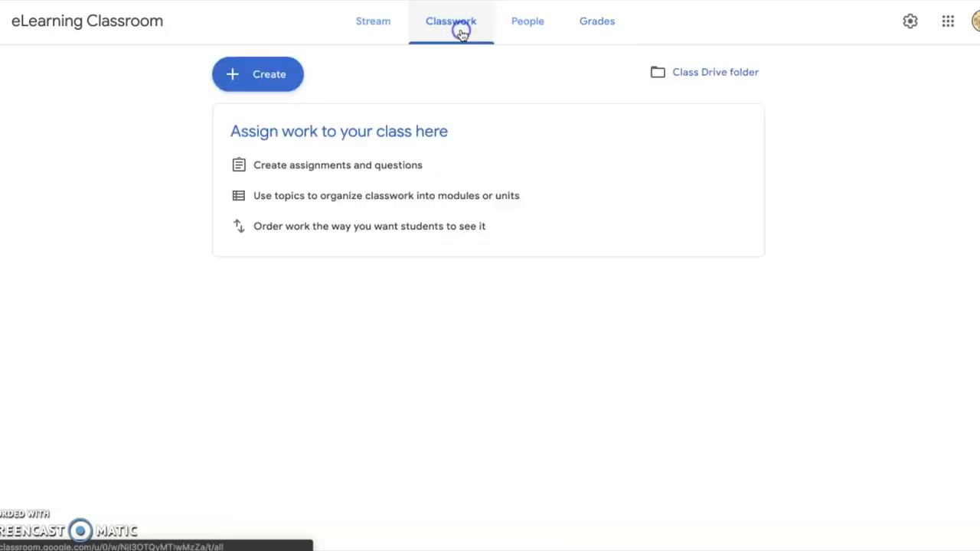
click(376, 81)
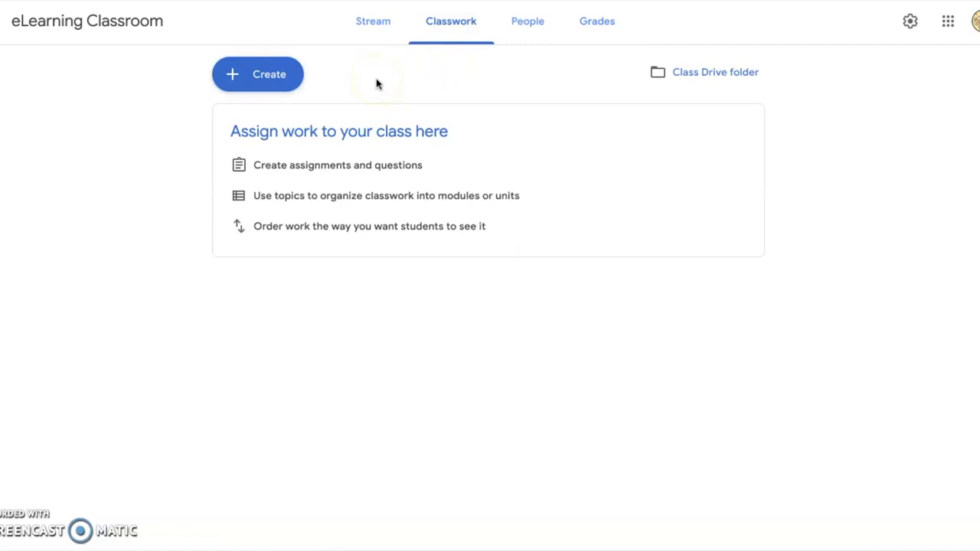
click(258, 77)
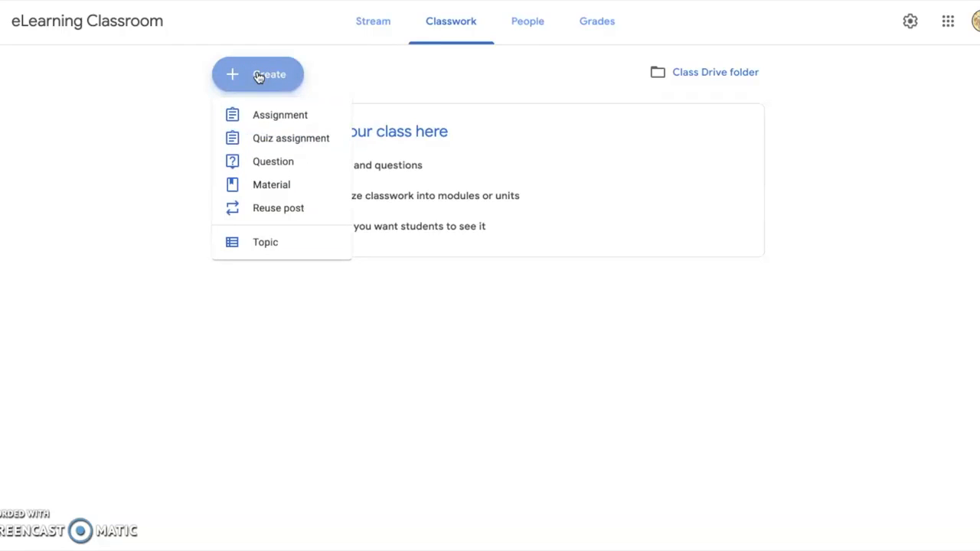
click(279, 115)
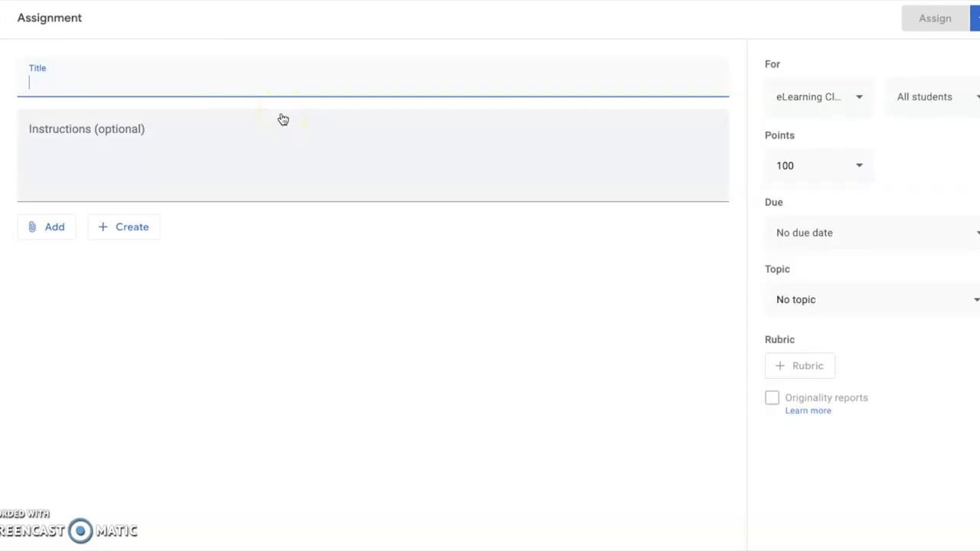
text(Assignment #1)
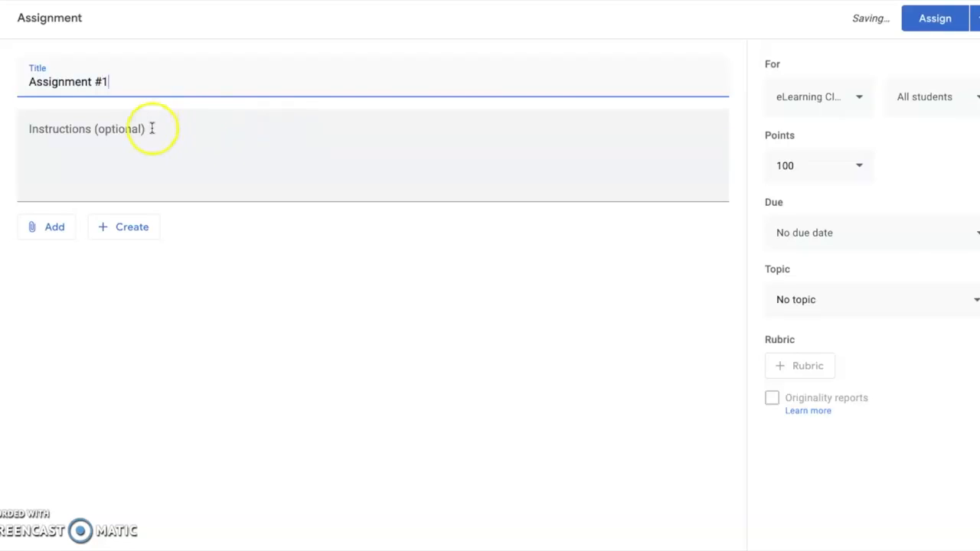
click(152, 129)
text(Write a reflection on the following topic: The Importance of Creativity)
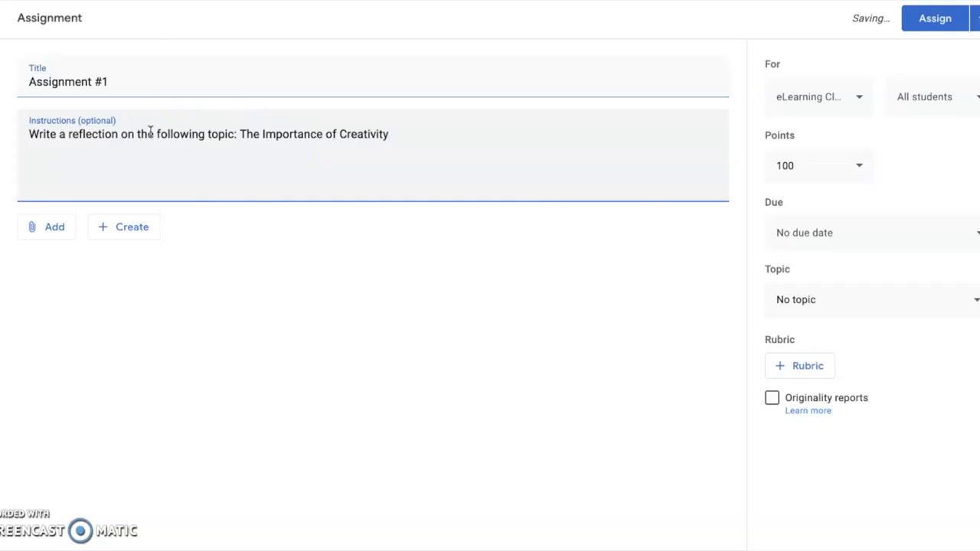
Review the attachment sources and the class and student choices available for the assignment
click(55, 227)
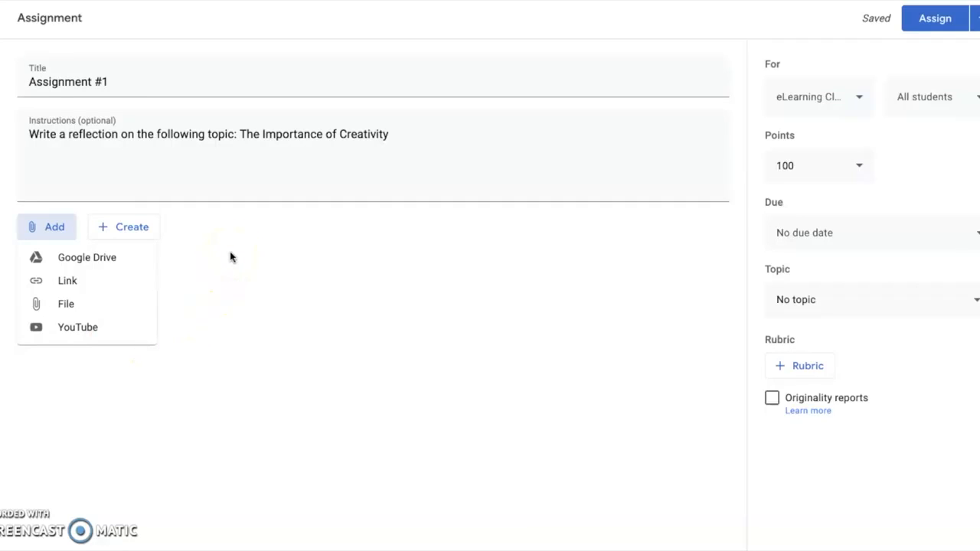
click(230, 253)
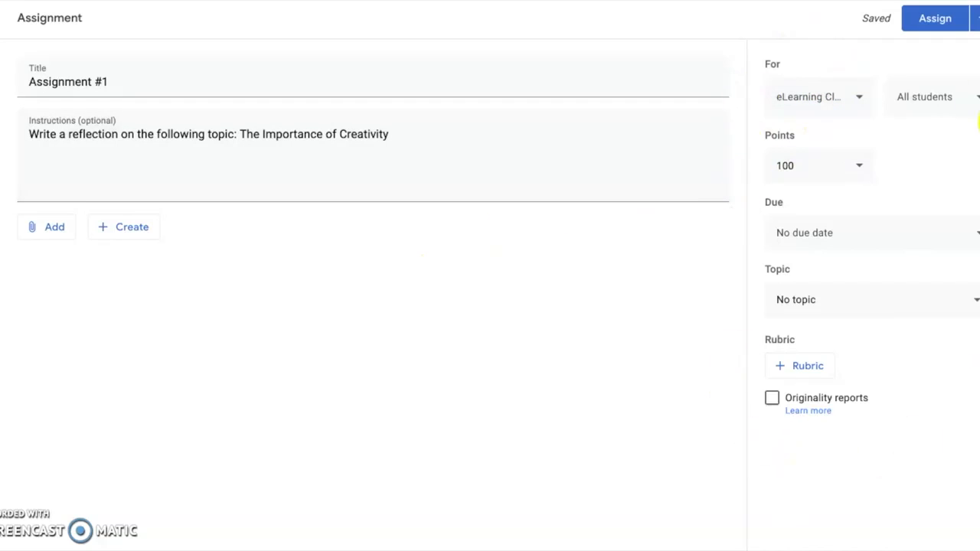
click(862, 102)
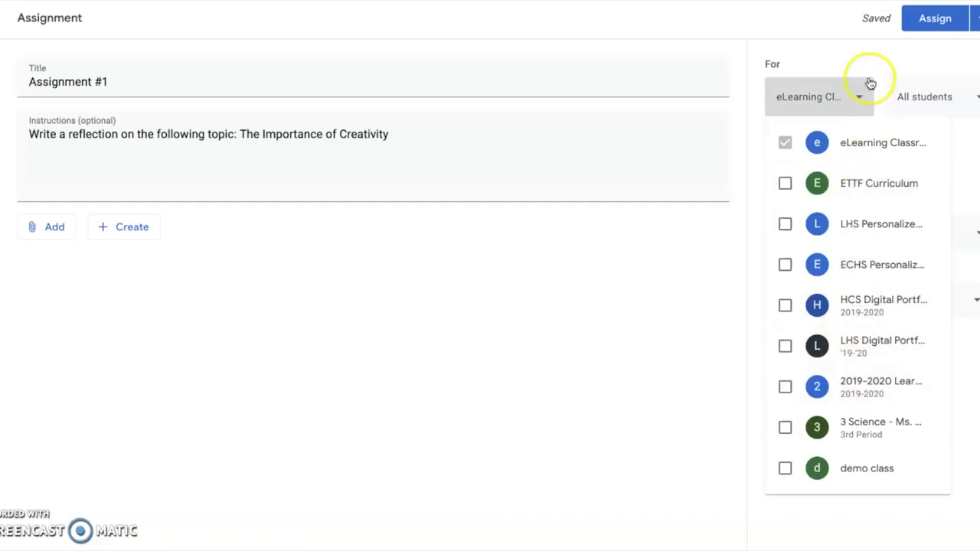
click(874, 63)
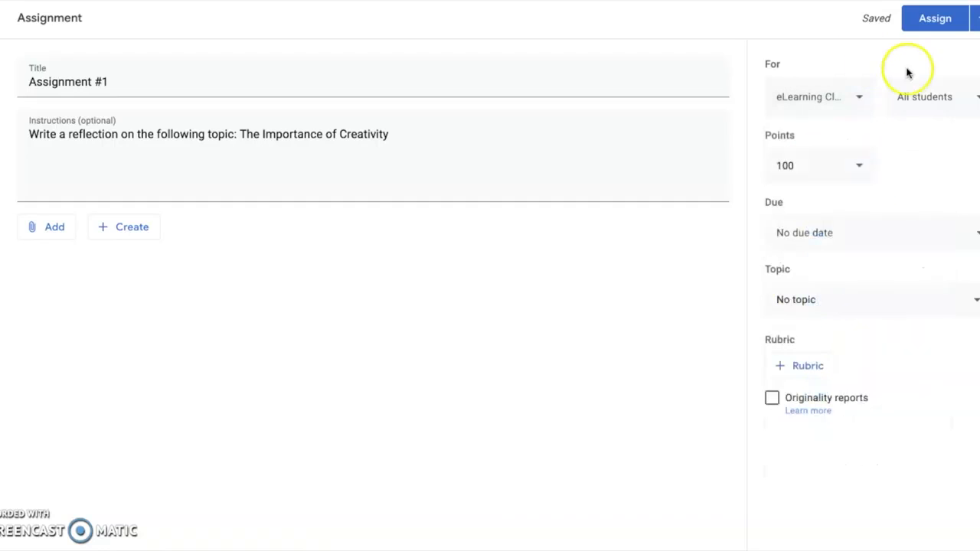
click(977, 102)
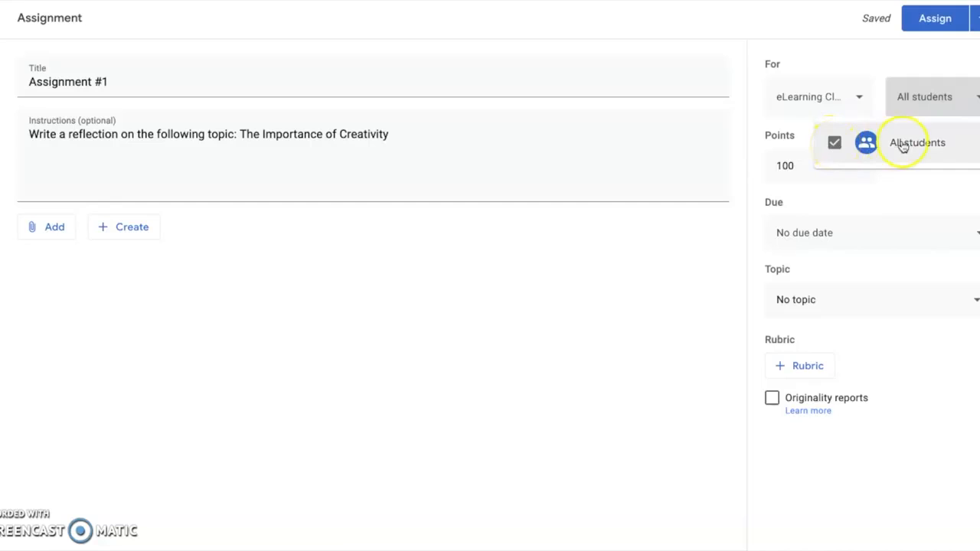
click(950, 68)
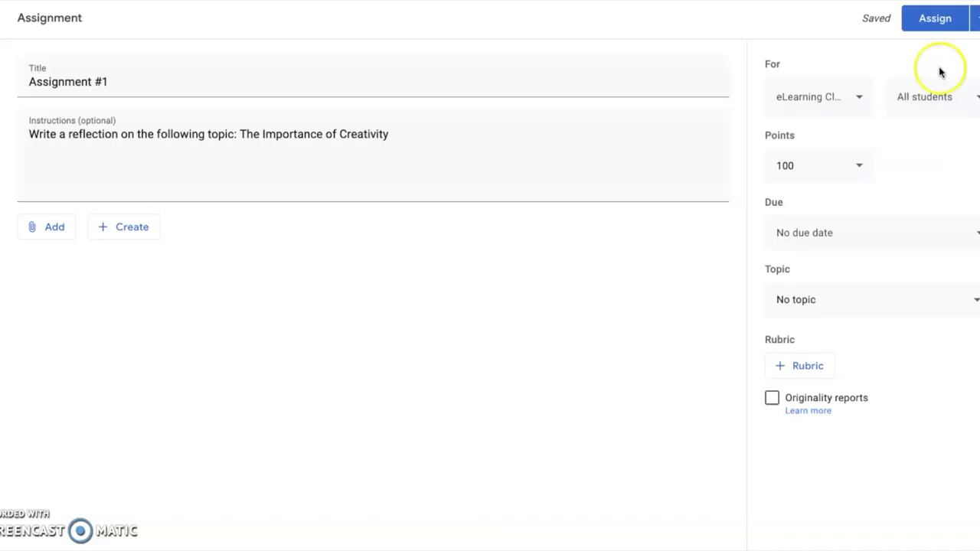
Set the assignment's points to Ungraded, keep it without a topic, and assign it to the class
click(860, 165)
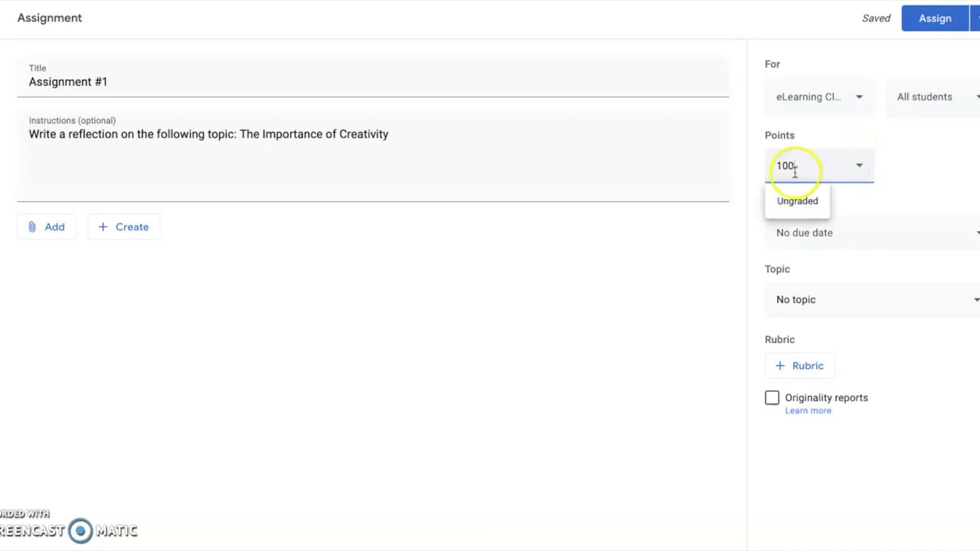
click(797, 203)
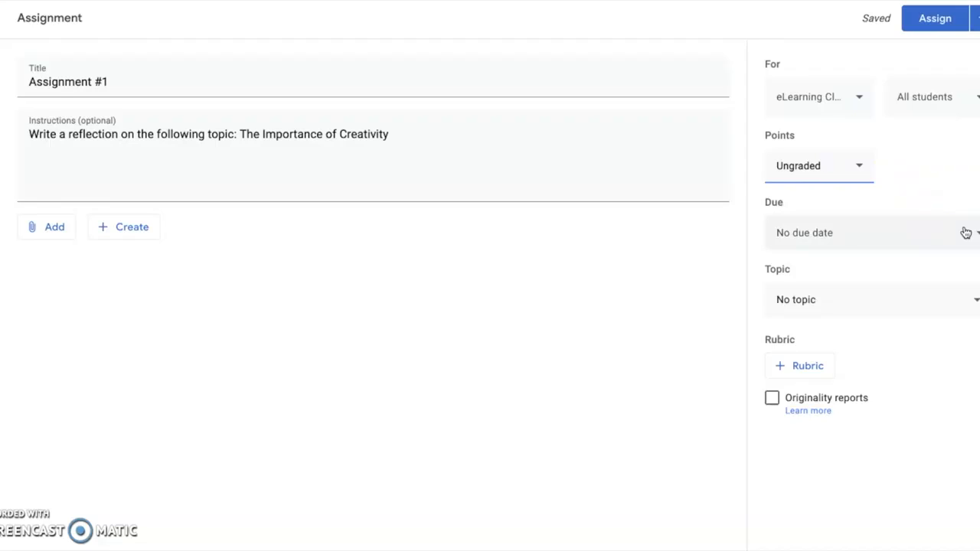
click(975, 304)
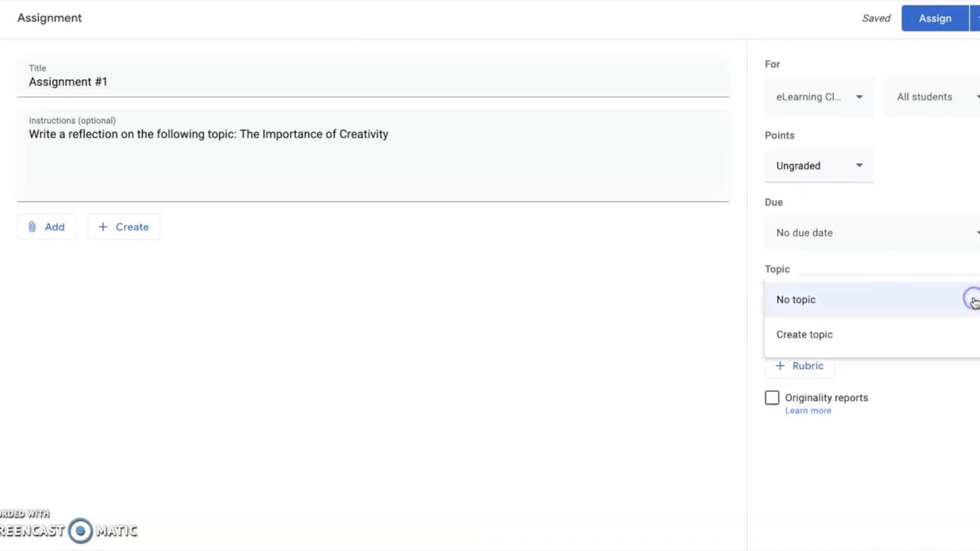
click(845, 261)
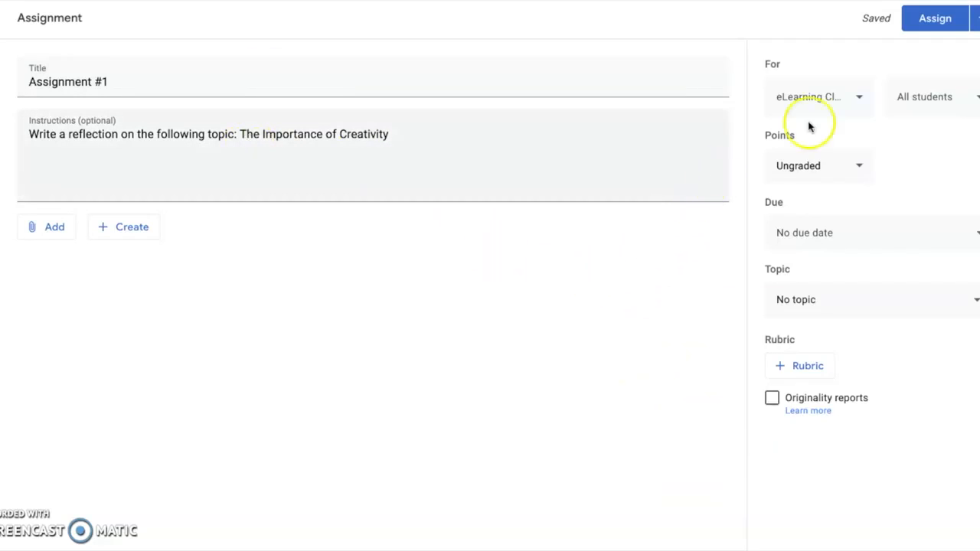
click(976, 23)
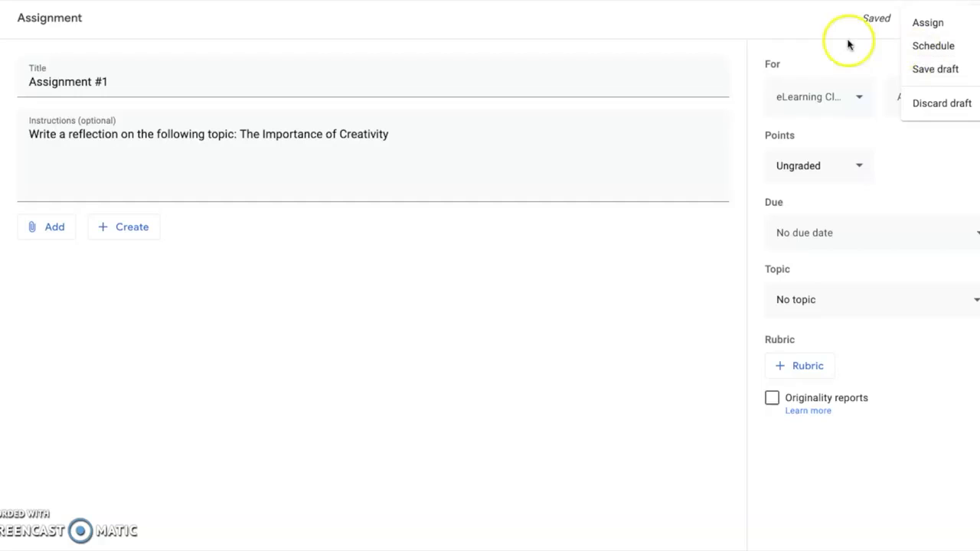
click(930, 24)
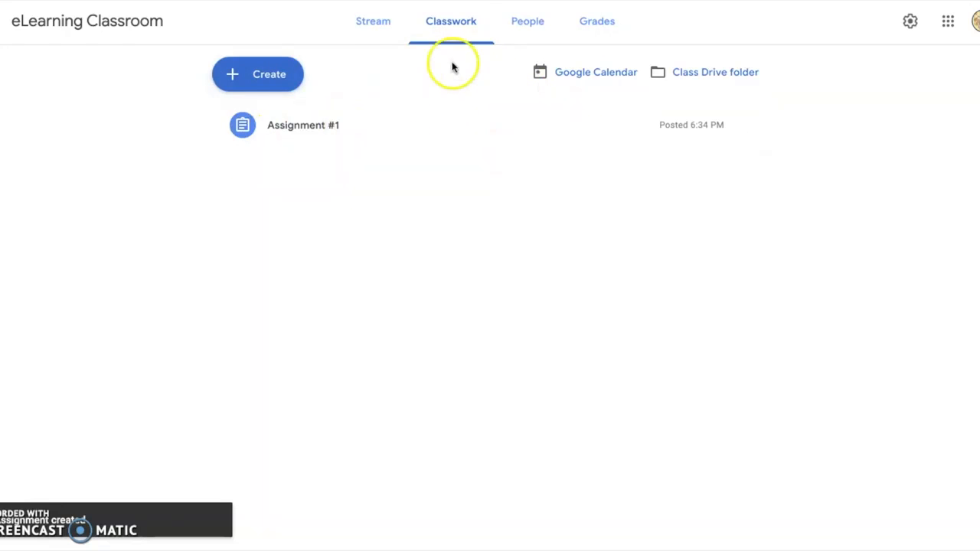
Open the Assignment #1 post from the class stream and examine its student work overview
click(369, 29)
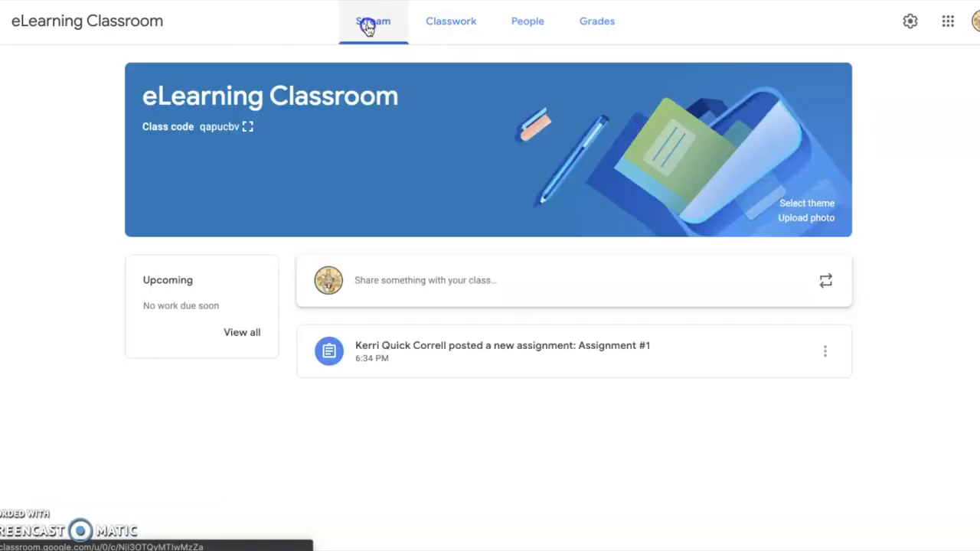
click(402, 343)
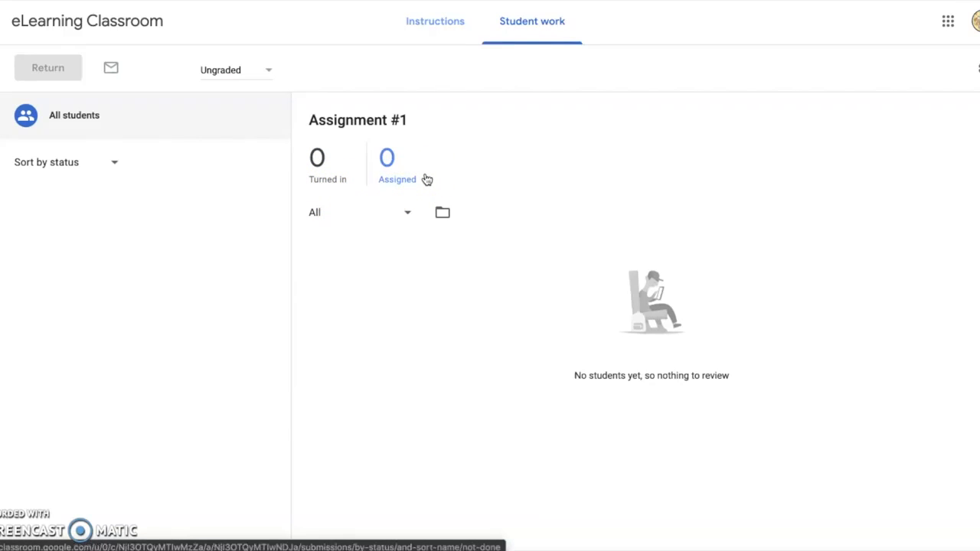
click(331, 326)
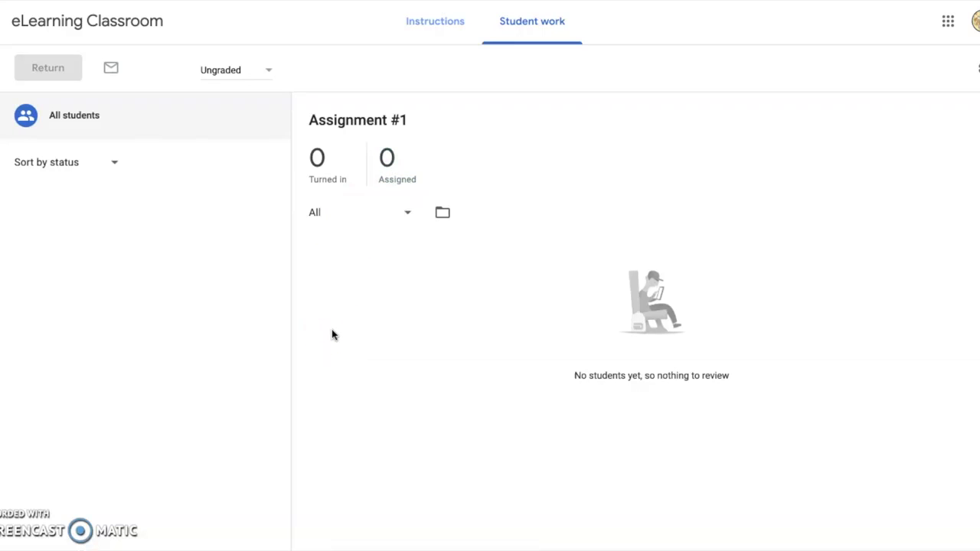